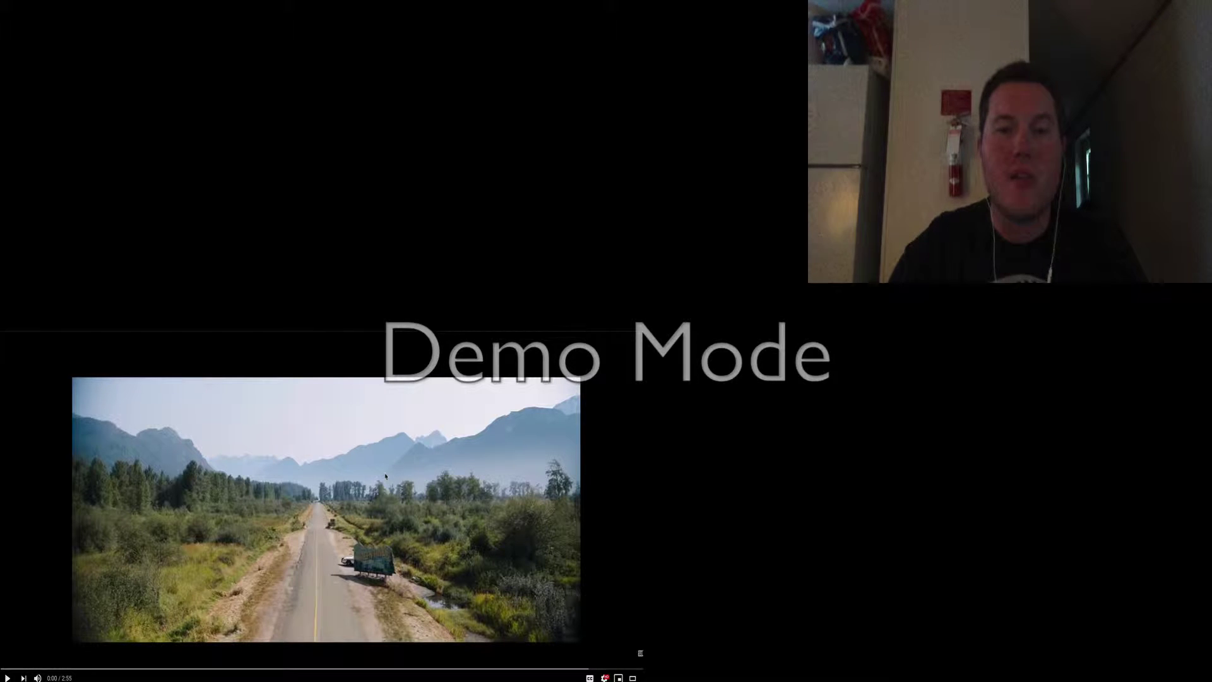
pyautogui.click(439, 464)
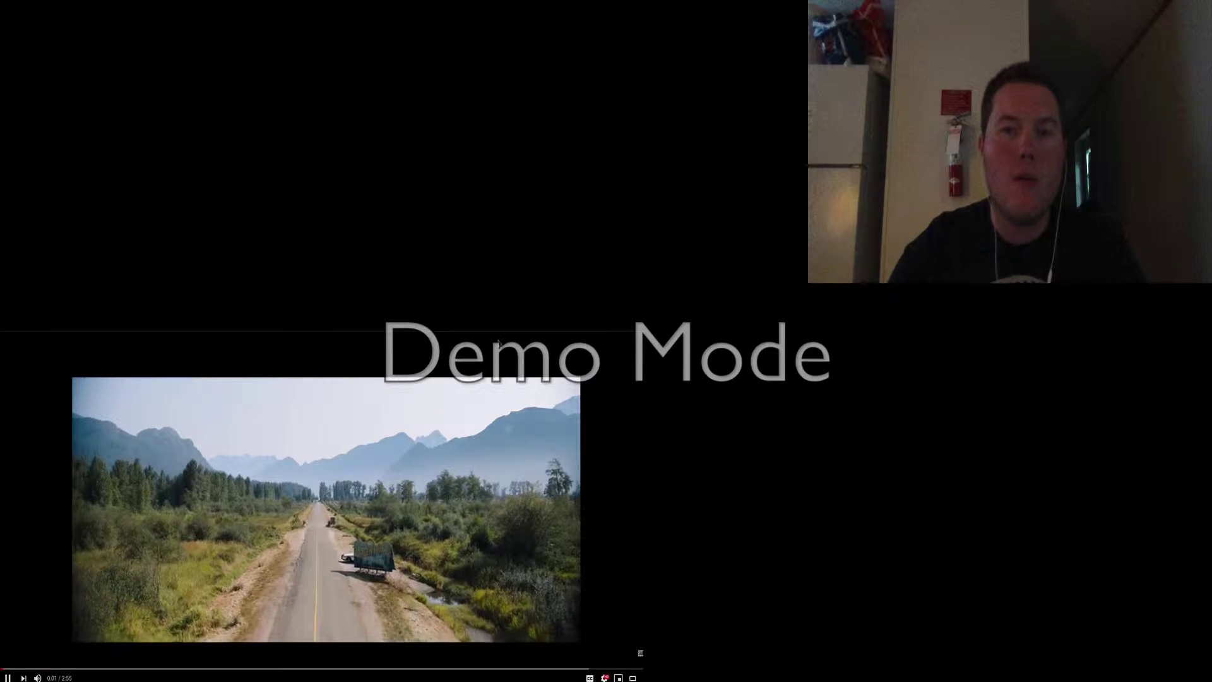